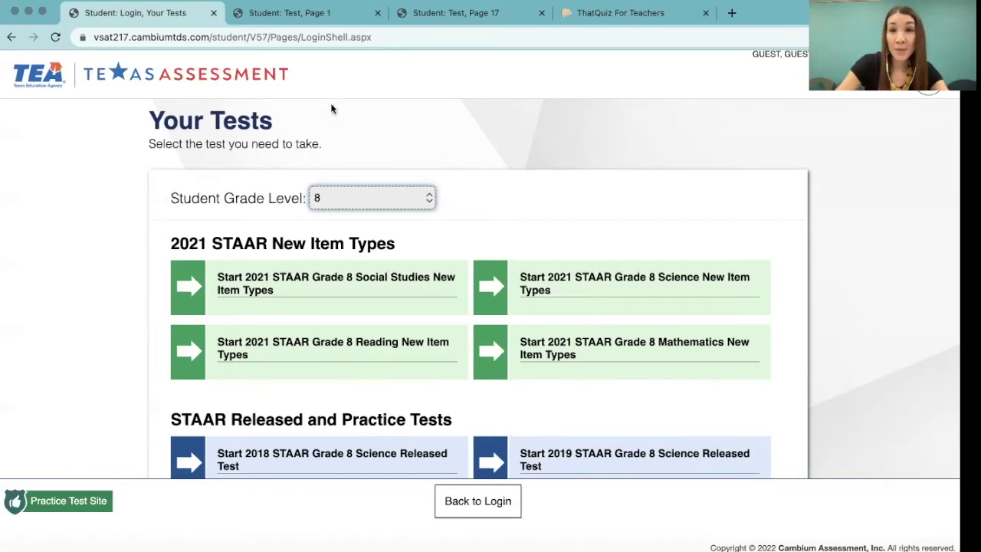
# Complete the Grade 8 lemonade inequality on the first test page as 2.25x > 1.5x + 9.
pyautogui.click(316, 15)
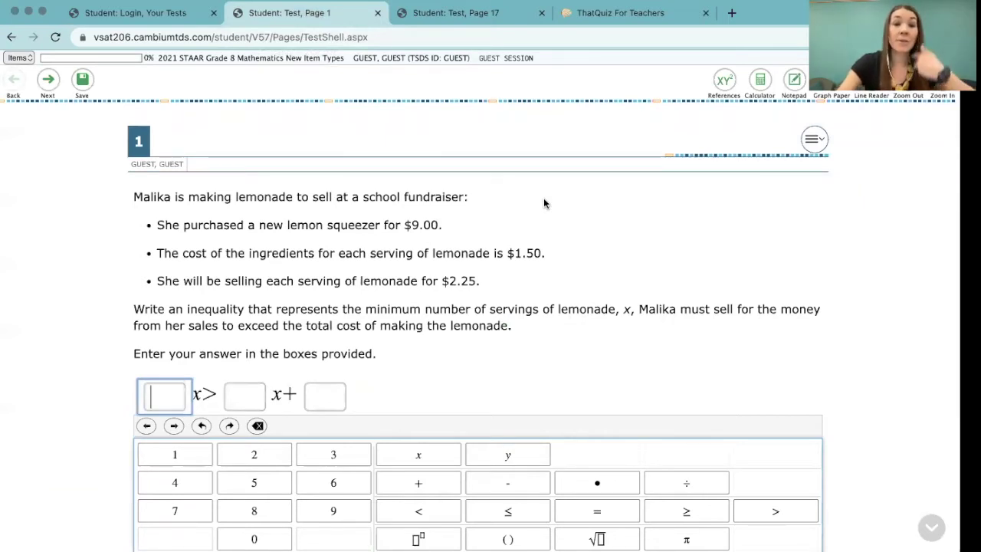
pyautogui.write('2.25')
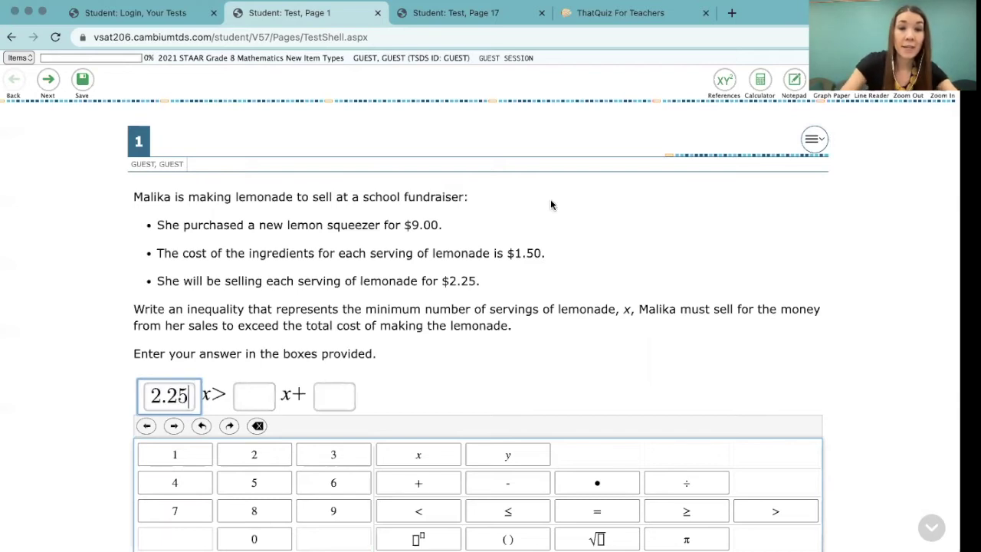
pyautogui.click(253, 396)
pyautogui.write('1.')
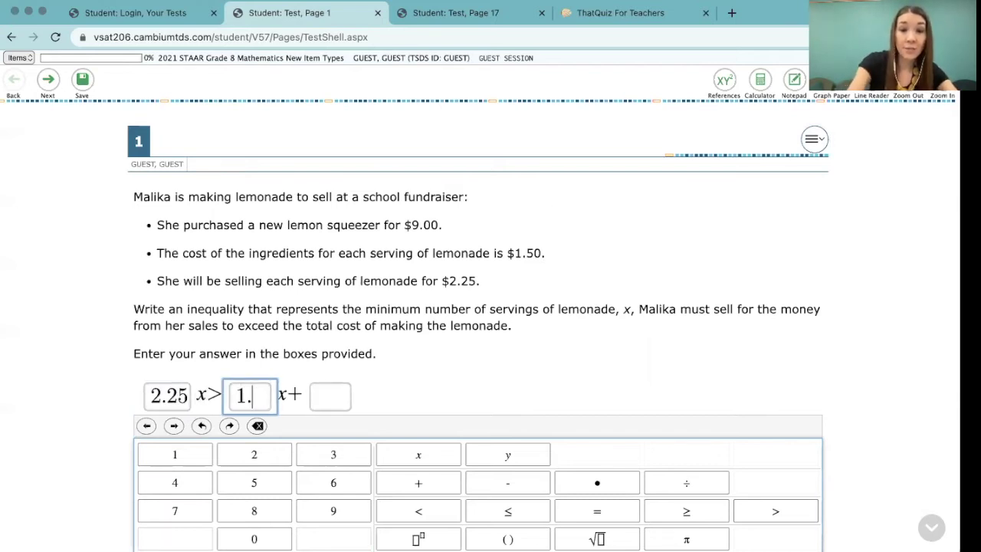
pyautogui.write('5')
pyautogui.click(331, 398)
pyautogui.write('9')
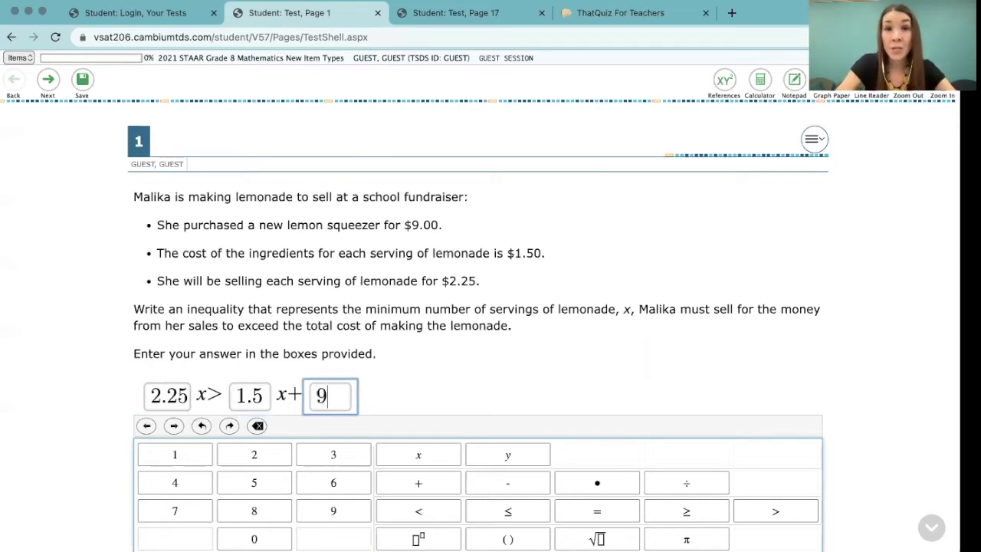
# On the Algebra I test page 17, fill the factored form as 2(x − 3)(x − 4) using the answer tiles.
pyautogui.click(484, 13)
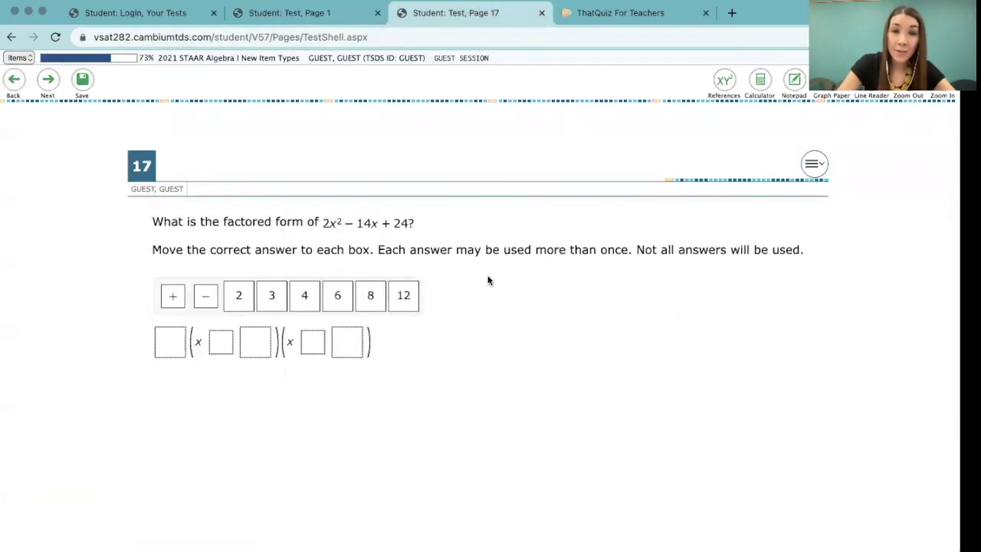
pyautogui.moveTo(238, 296); pyautogui.dragTo(166, 347)
pyautogui.moveTo(204, 295); pyautogui.dragTo(220, 344)
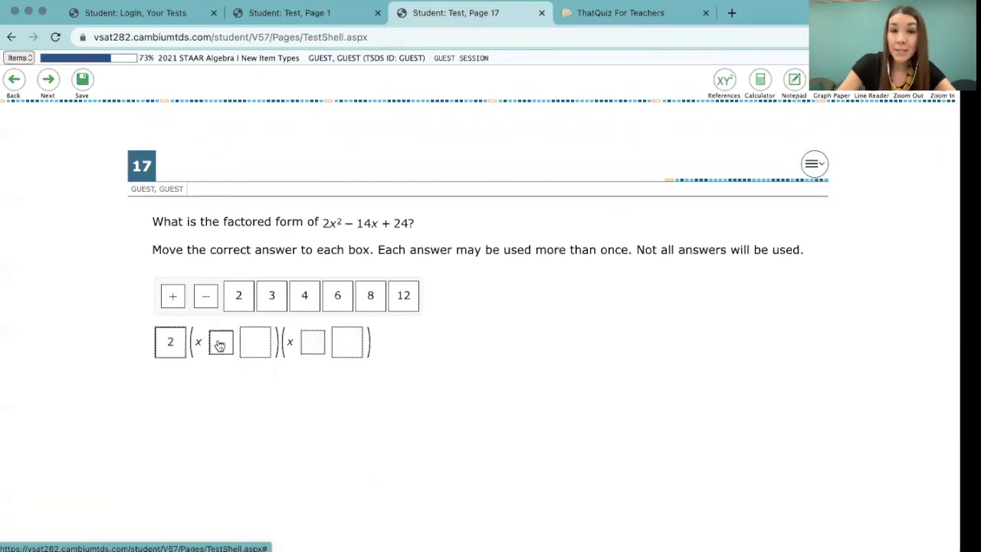
pyautogui.moveTo(269, 299); pyautogui.dragTo(256, 342)
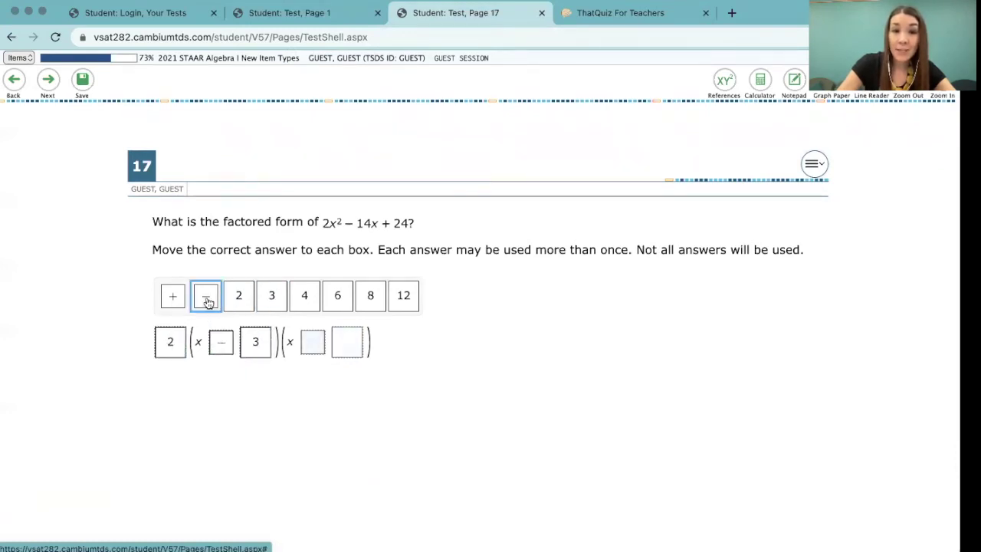
pyautogui.moveTo(207, 300); pyautogui.dragTo(316, 346)
pyautogui.moveTo(307, 296); pyautogui.dragTo(353, 342)
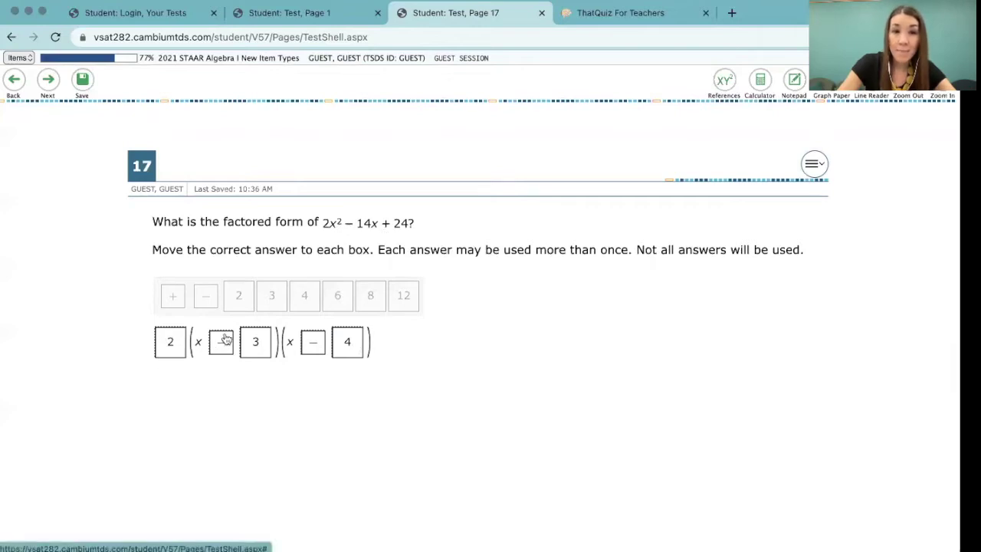
pyautogui.click(313, 15)
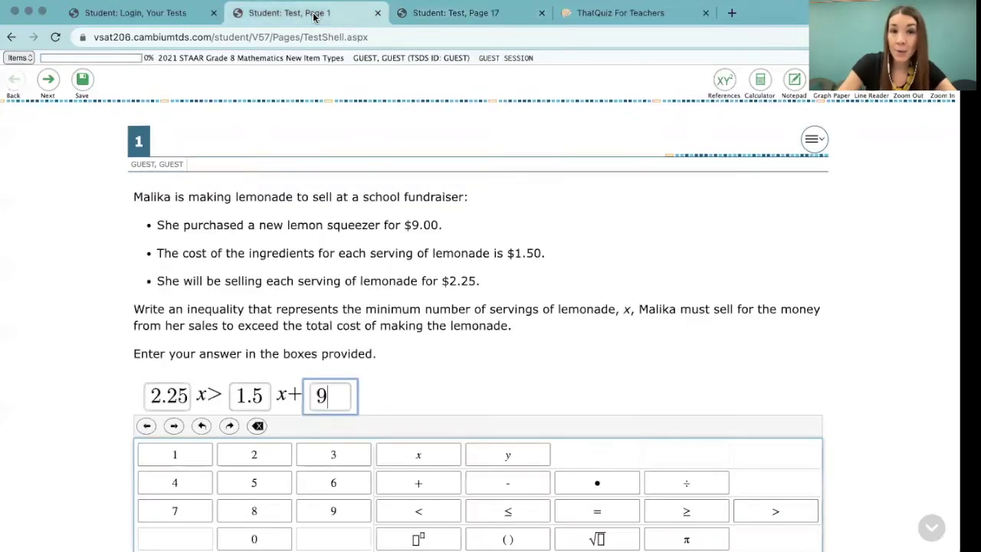
pyautogui.click(484, 16)
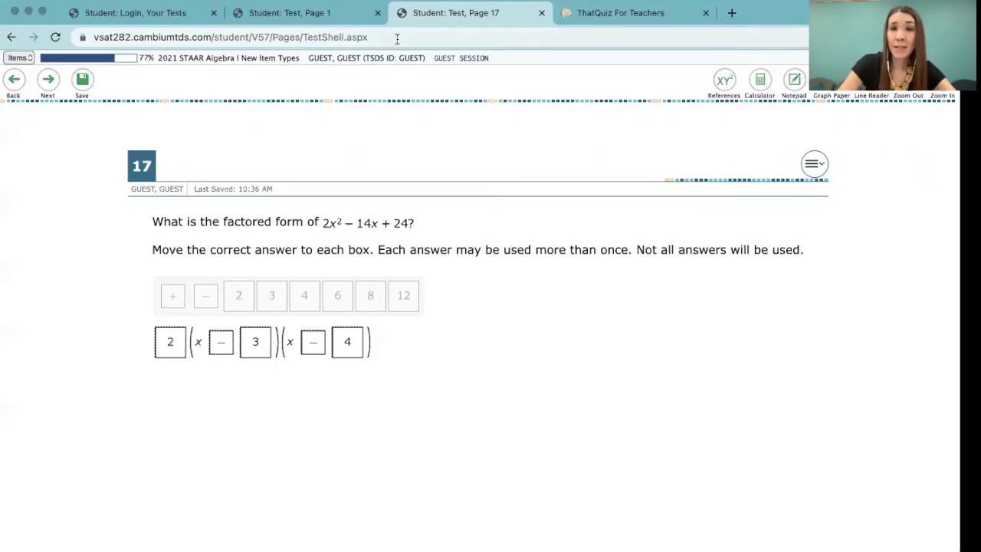
pyautogui.click(329, 9)
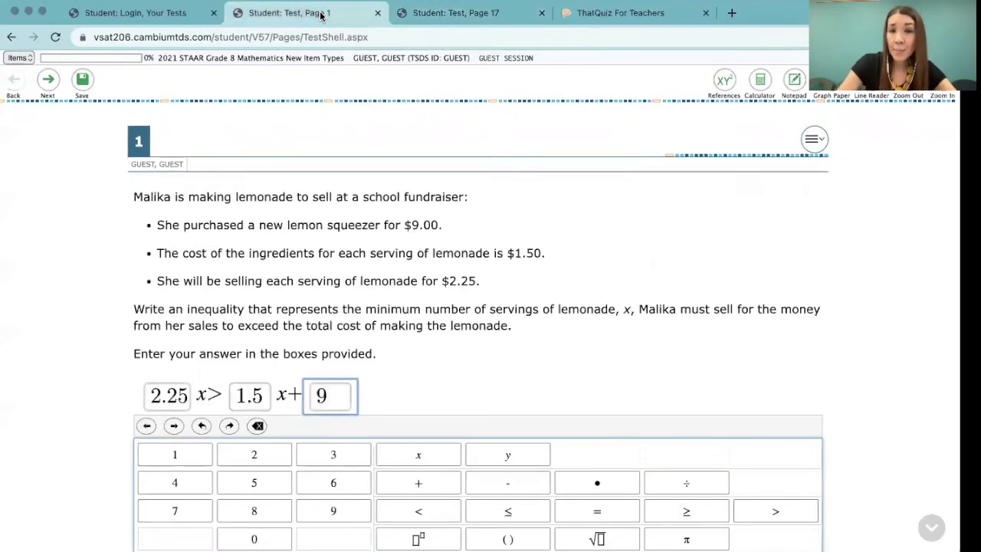
# Switch to ThatQuiz and design a new slides test named "Text Entry Sample".
pyautogui.click(634, 21)
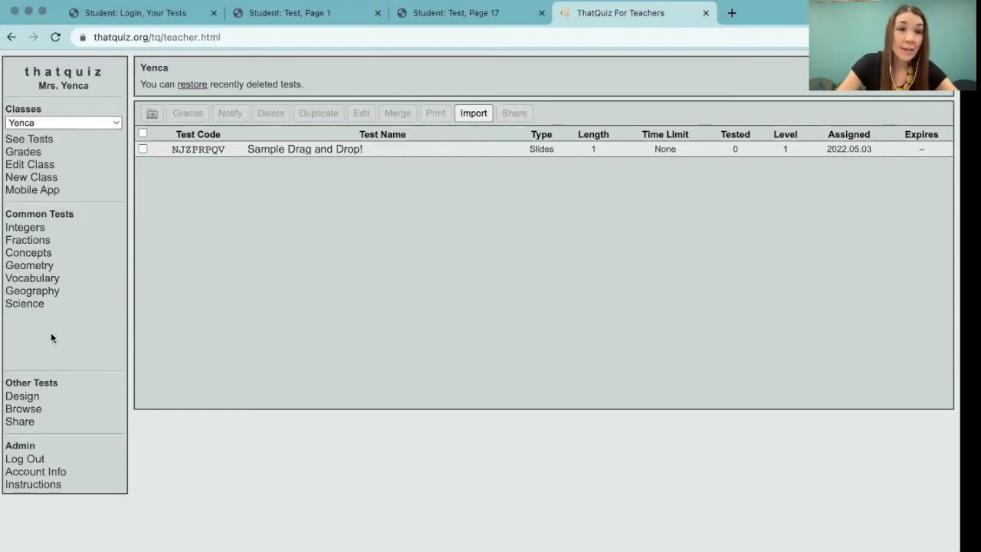
pyautogui.click(31, 399)
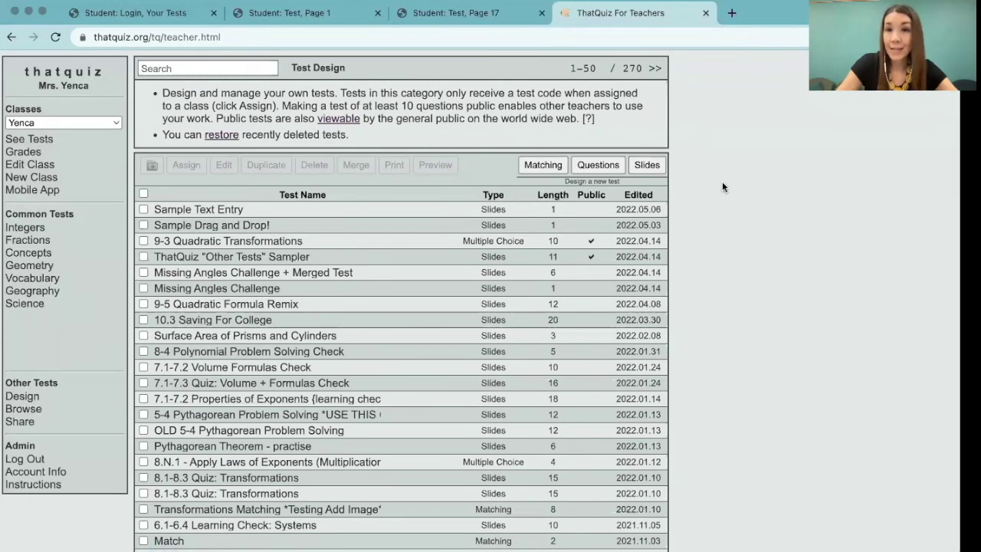
pyautogui.click(648, 162)
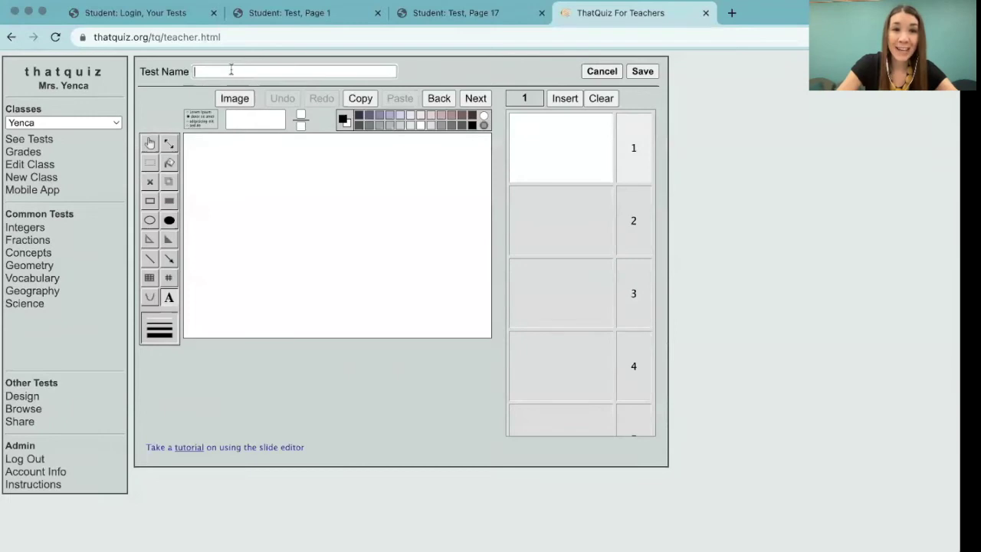
pyautogui.write('Tex')
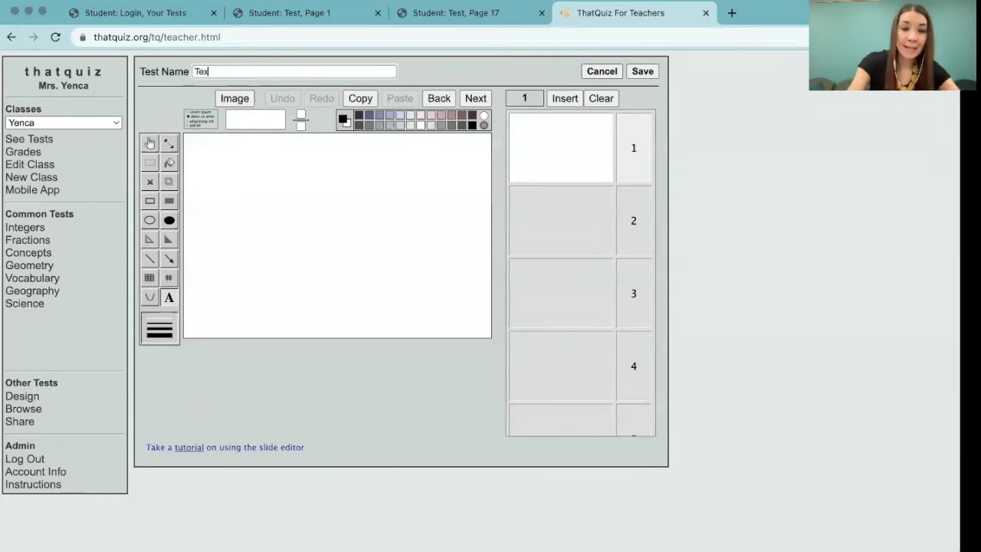
pyautogui.write('t Entry Sample')
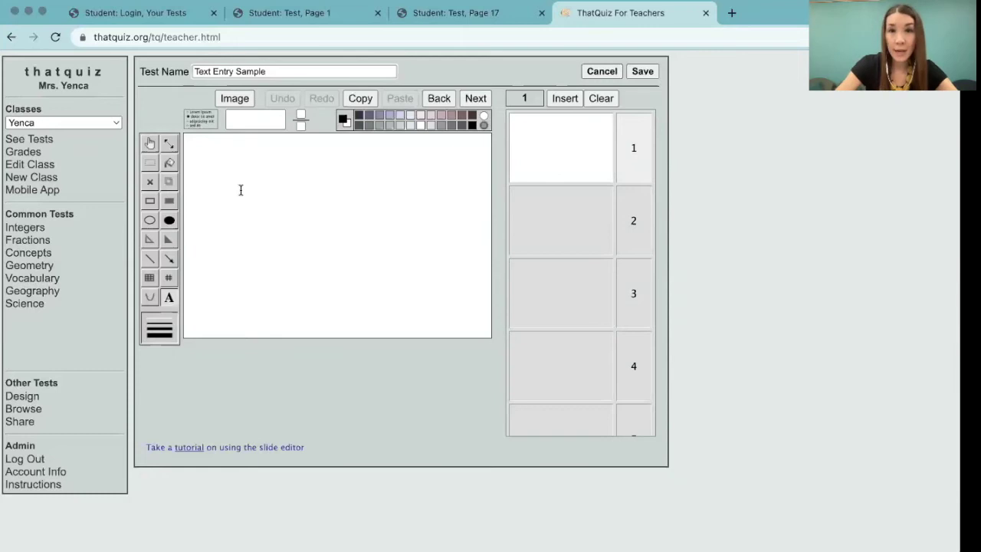
# Add slide text asking "What is the factored form of 5x^2 - 7x - 6?" followed by "Enter your answer in the boxes provided.".
pyautogui.click(169, 297)
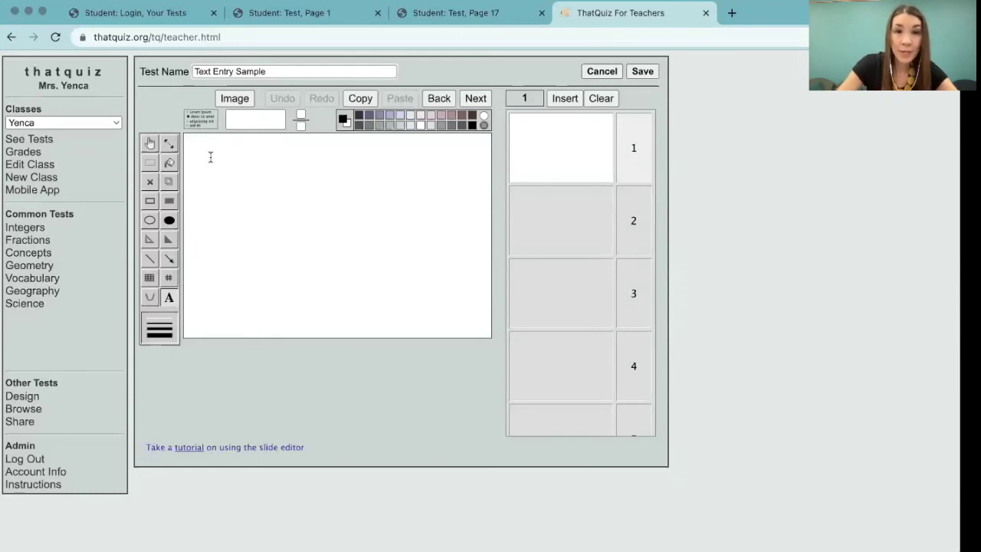
pyautogui.click(211, 156)
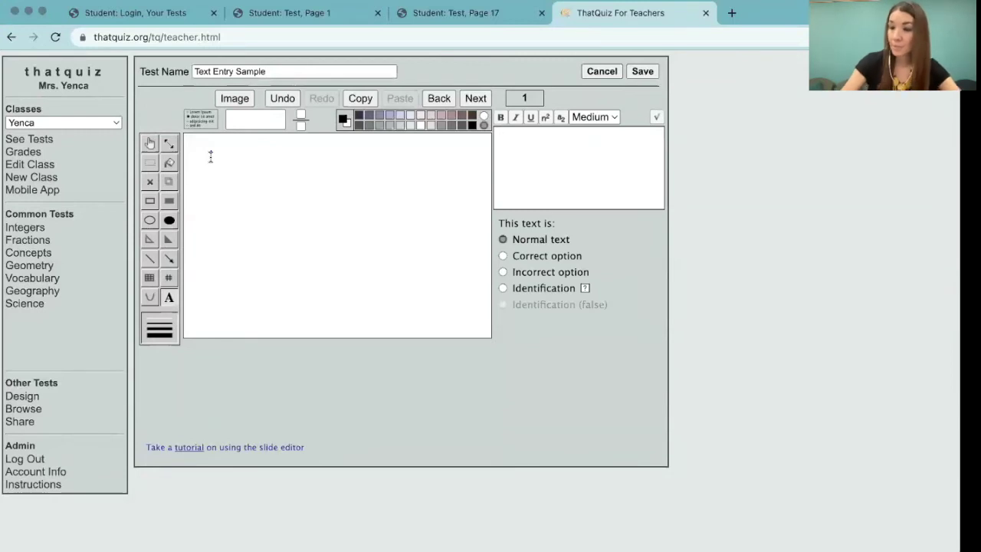
pyautogui.write('What is the factored form of')
pyautogui.press('Return')
pyautogui.press('Return')
pyautogui.write('5x^2 - 7x - 6?')
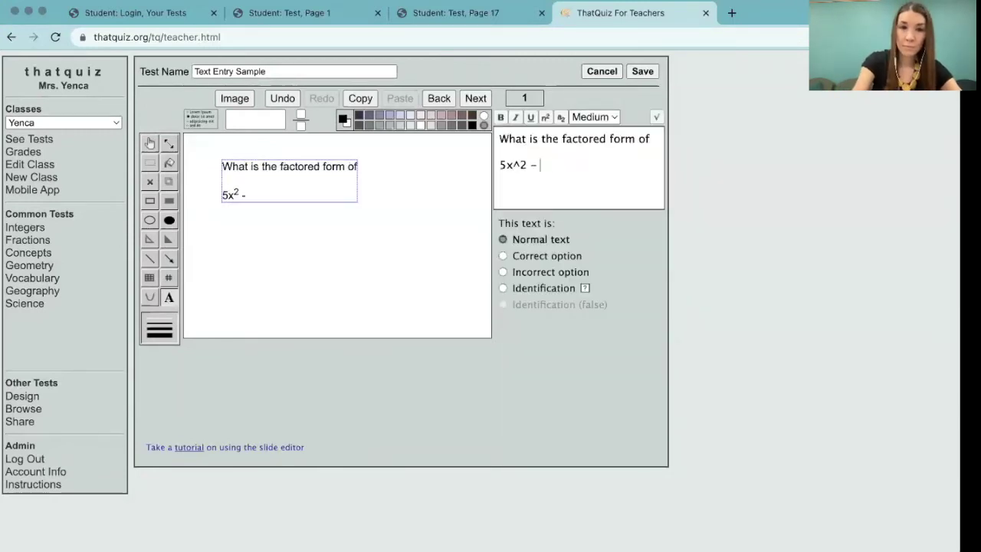
pyautogui.press('Return')
pyautogui.press('Return')
pyautogui.write('Enter your answer in the boxes provided.')
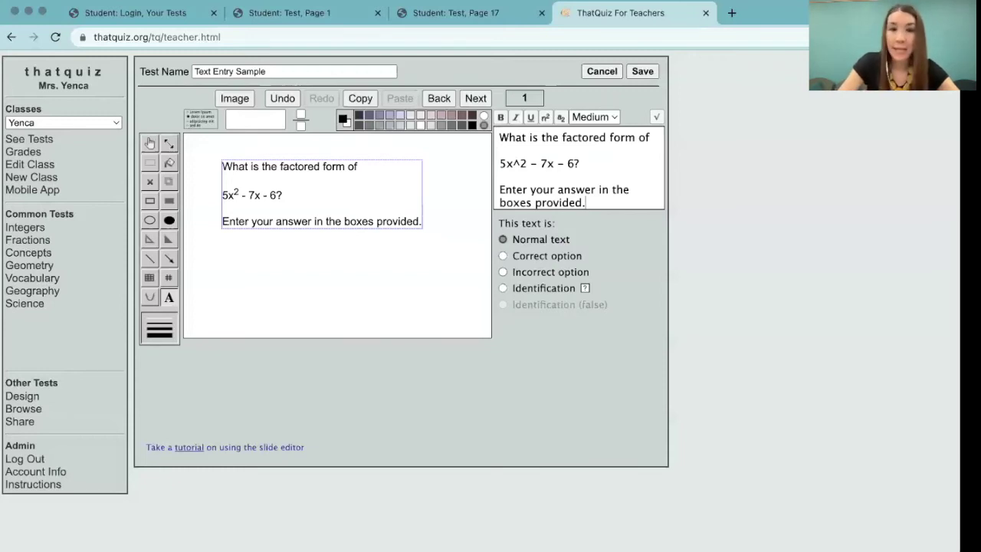
# Below the question, add a Large text template of two parenthesised blanks, spaced around a minus and a plus: ( - )( + ).
pyautogui.click(213, 279)
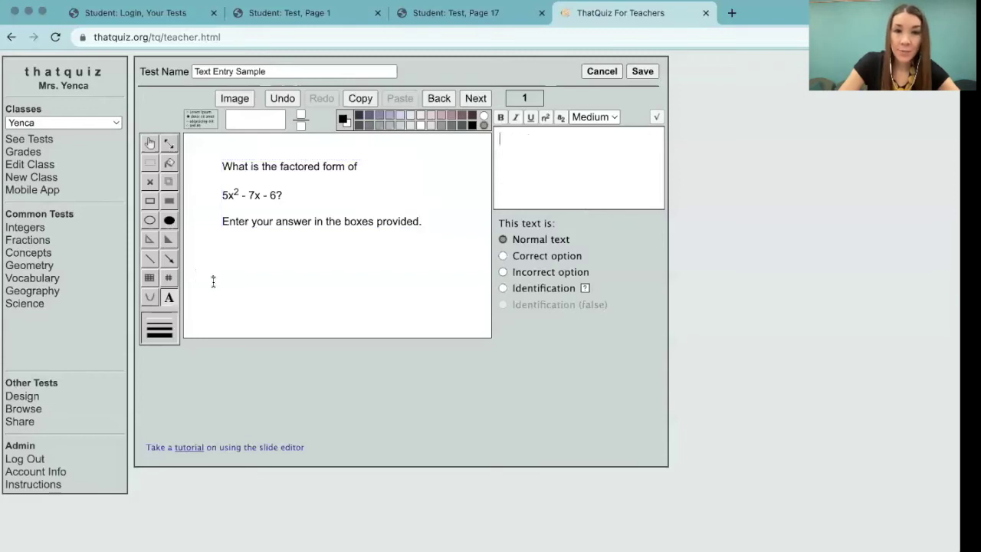
pyautogui.click(613, 115)
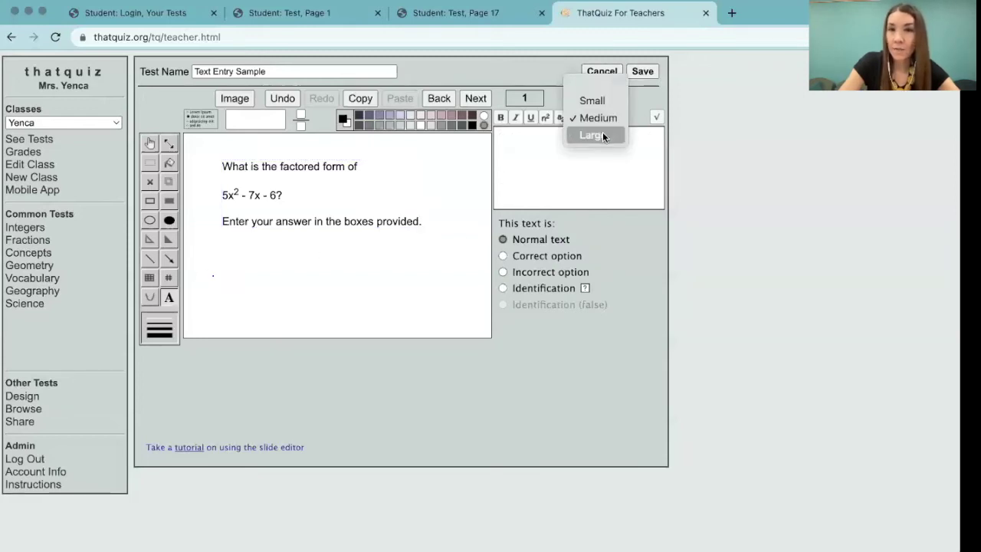
pyautogui.click(603, 135)
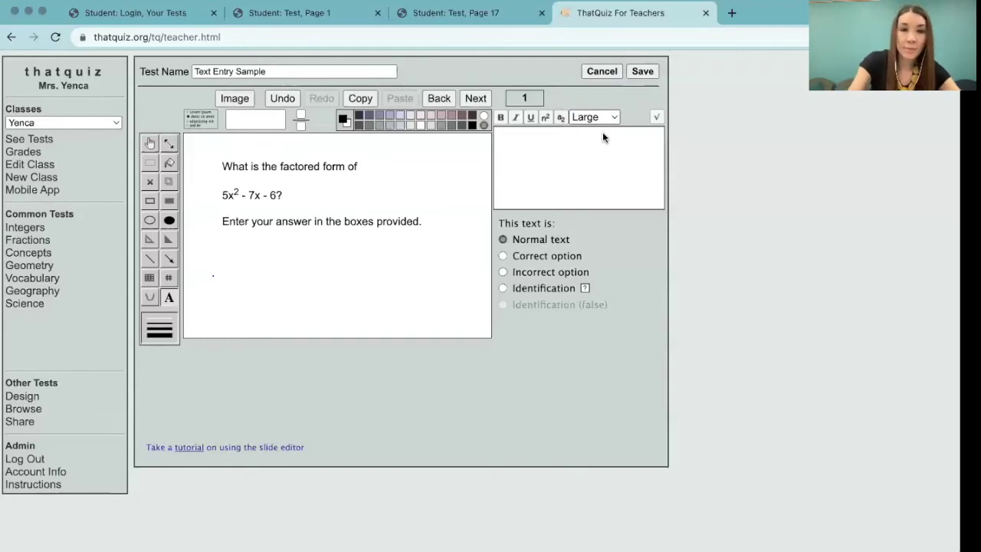
pyautogui.click(602, 137)
pyautogui.write('(.          -          )(.          +.          ')
pyautogui.write(')(          +')
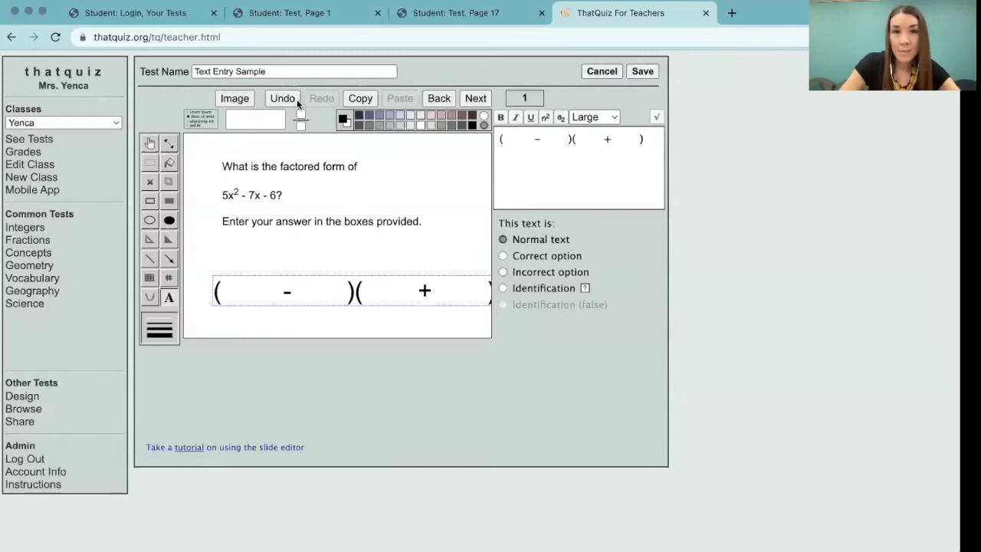
# Move the question text slightly up and shift the parentheses template up and left so it fits fully on the slide.
pyautogui.click(151, 143)
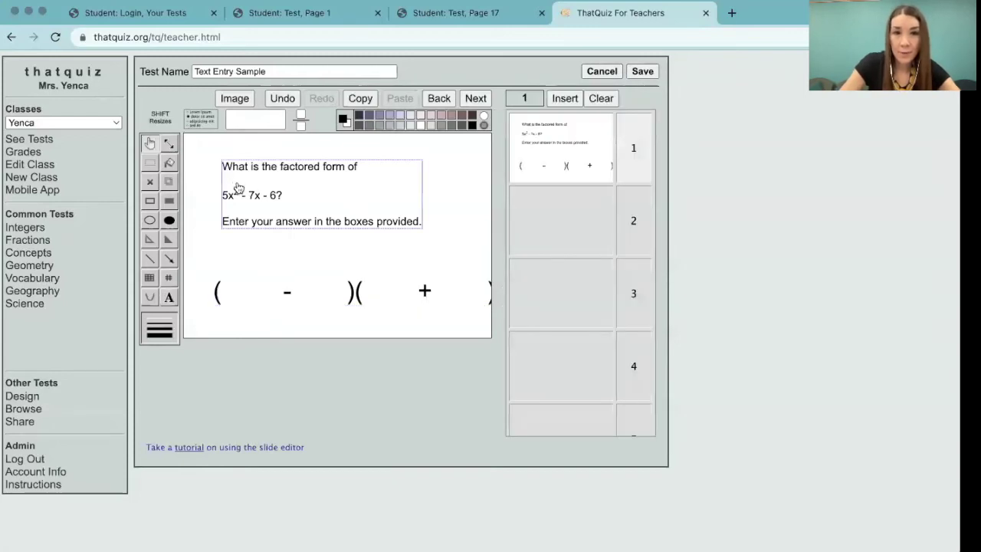
pyautogui.moveTo(237, 189); pyautogui.dragTo(245, 175)
pyautogui.click(340, 298)
pyautogui.moveTo(340, 299); pyautogui.dragTo(324, 266)
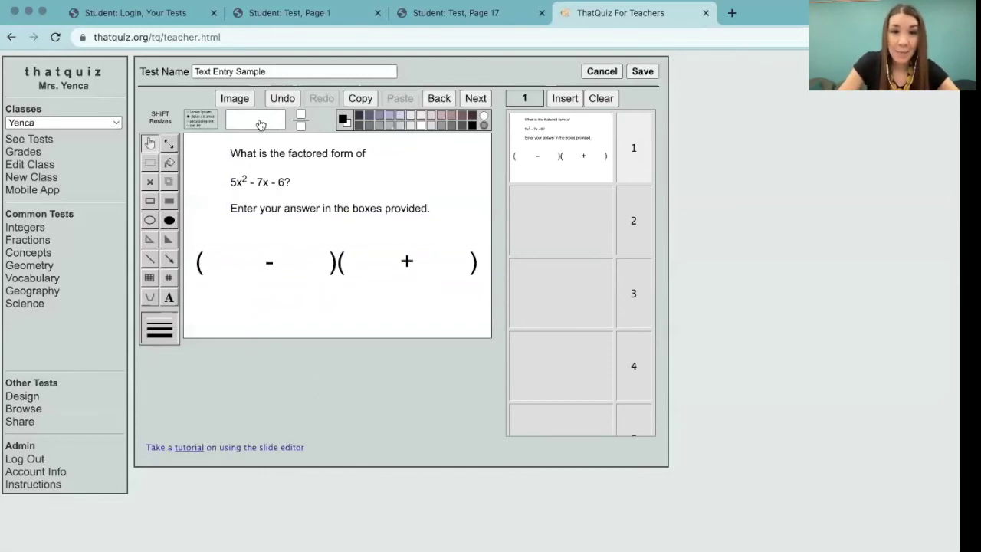
# Place four answer boxes in the template's blanks, one on each side of the minus and plus signs.
pyautogui.write('answer')
pyautogui.moveTo(247, 120); pyautogui.dragTo(234, 263)
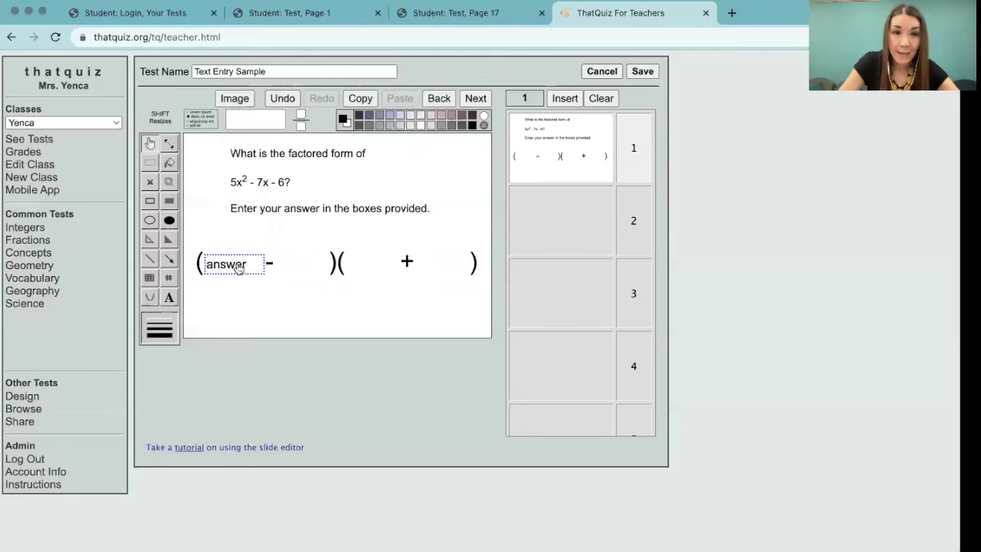
pyautogui.moveTo(257, 125); pyautogui.dragTo(307, 267)
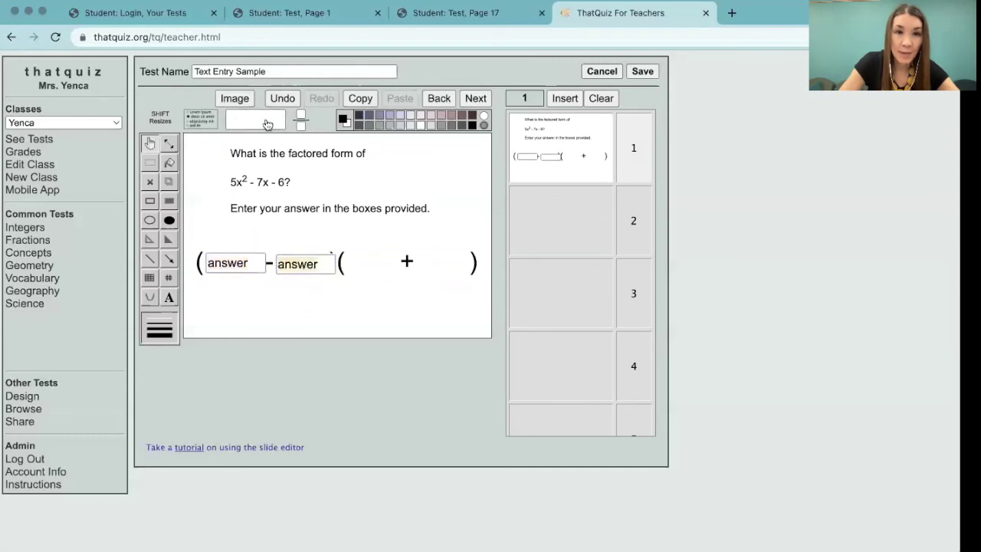
pyautogui.moveTo(257, 124); pyautogui.dragTo(385, 268)
pyautogui.moveTo(264, 125); pyautogui.dragTo(459, 266)
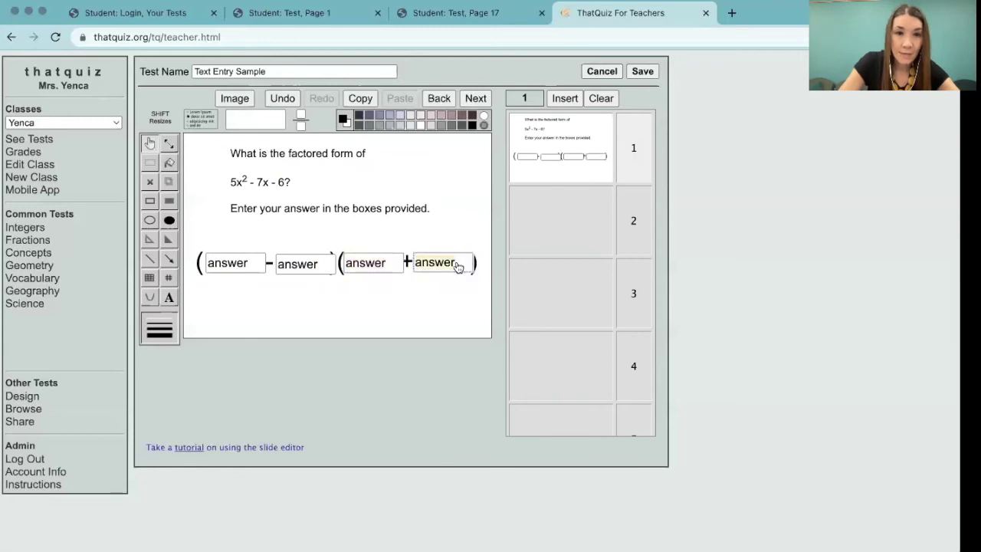
# Narrow the four answer boxes and space them evenly between the parentheses and operators.
pyautogui.click(170, 146)
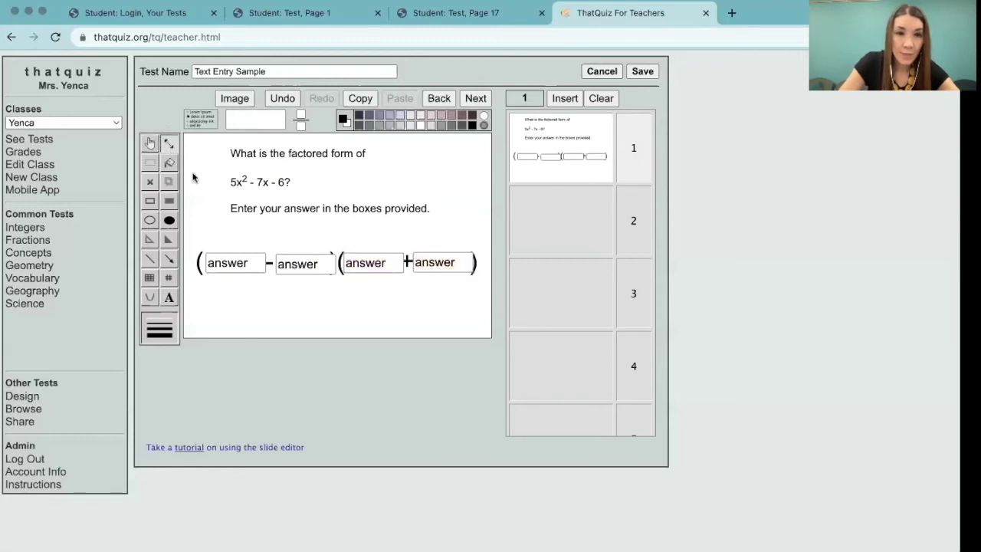
pyautogui.click(263, 270)
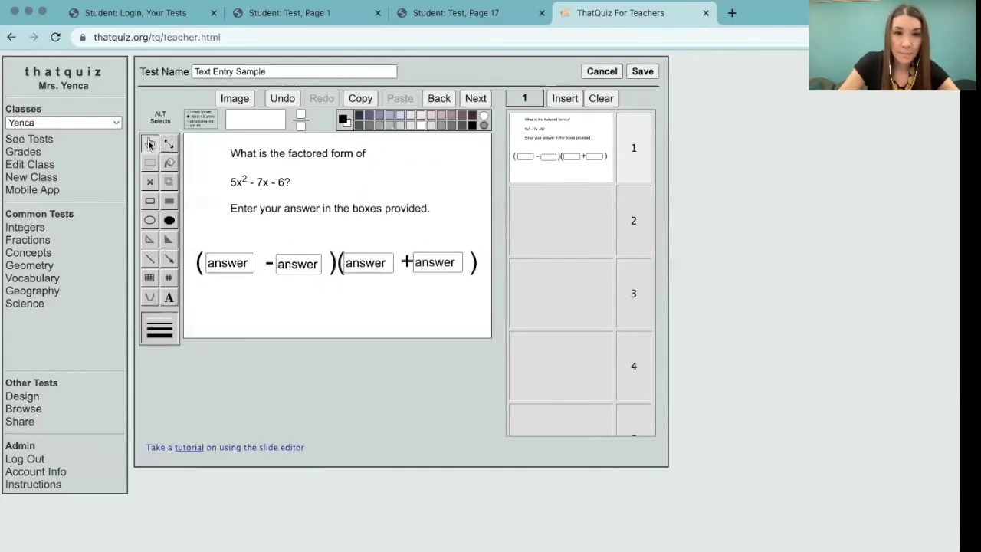
pyautogui.click(385, 263)
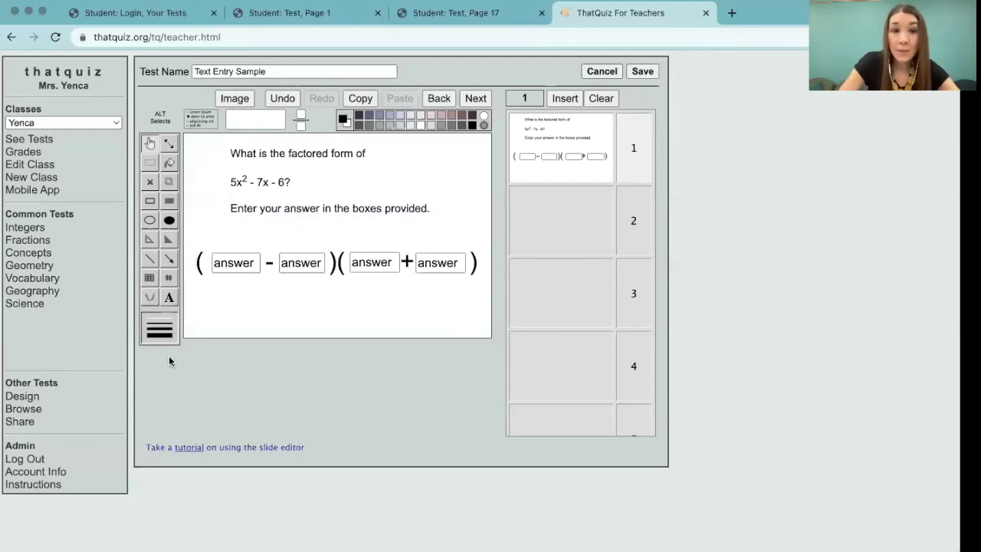
# Enter x, 2, 5x and 3 as the correct answers in the four boxes in order, and save the test.
pyautogui.click(169, 297)
pyautogui.click(234, 263)
pyautogui.write('x')
pyautogui.press('Tab')
pyautogui.write('2')
pyautogui.press('Tab')
pyautogui.write('5x')
pyautogui.press('Tab')
pyautogui.write('3')
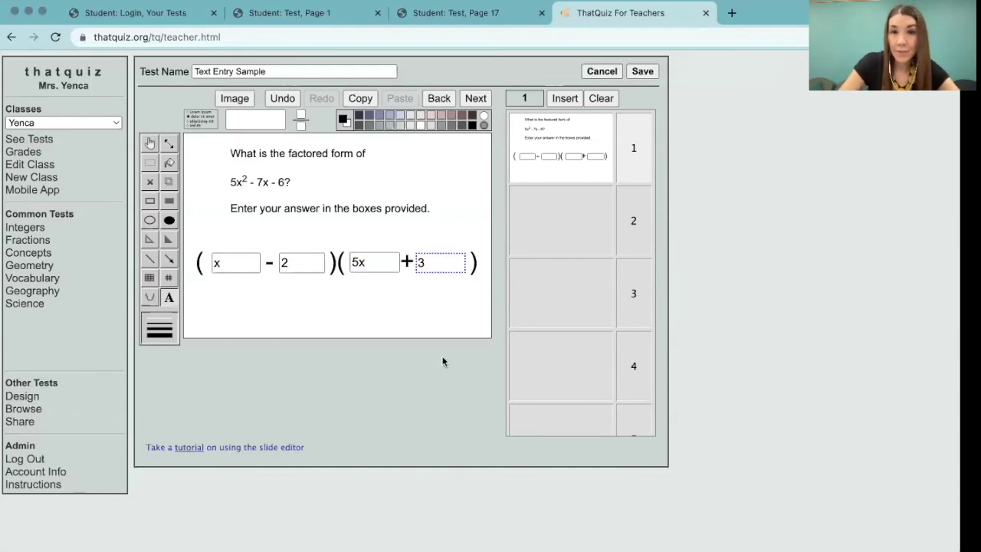
pyautogui.click(643, 71)
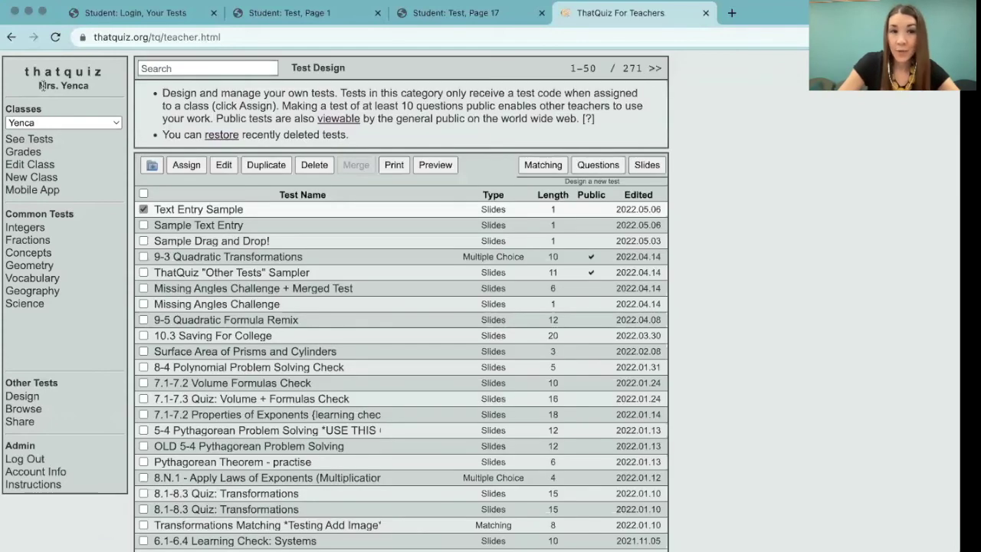
pyautogui.click(23, 152)
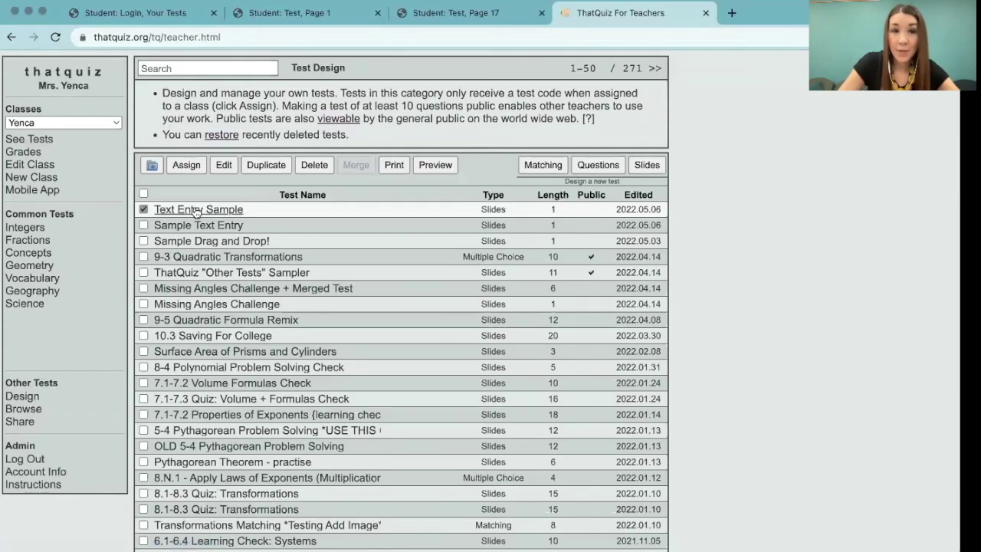
# Assign the Text Entry Sample test to the class and open its practice version from the assigned test's settings.
pyautogui.click(186, 165)
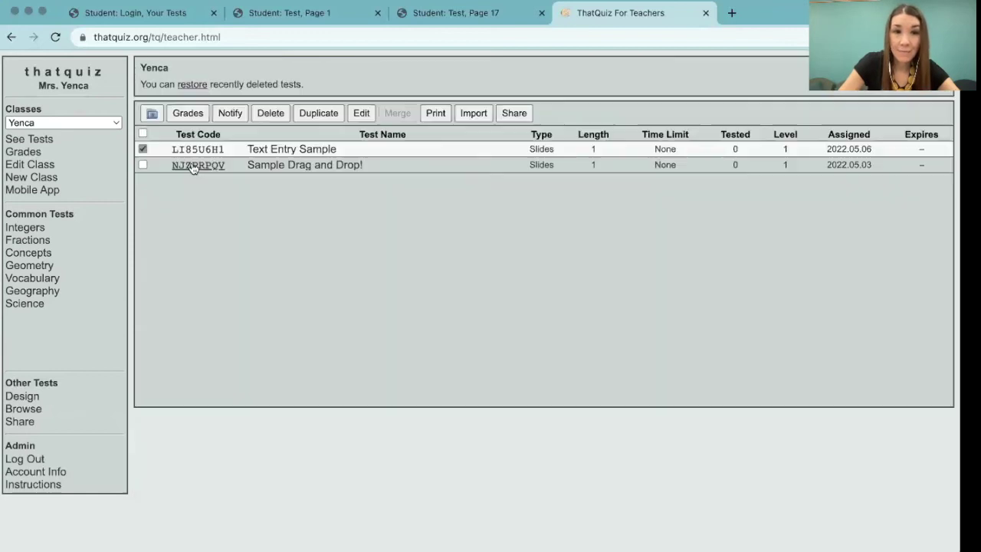
pyautogui.click(295, 150)
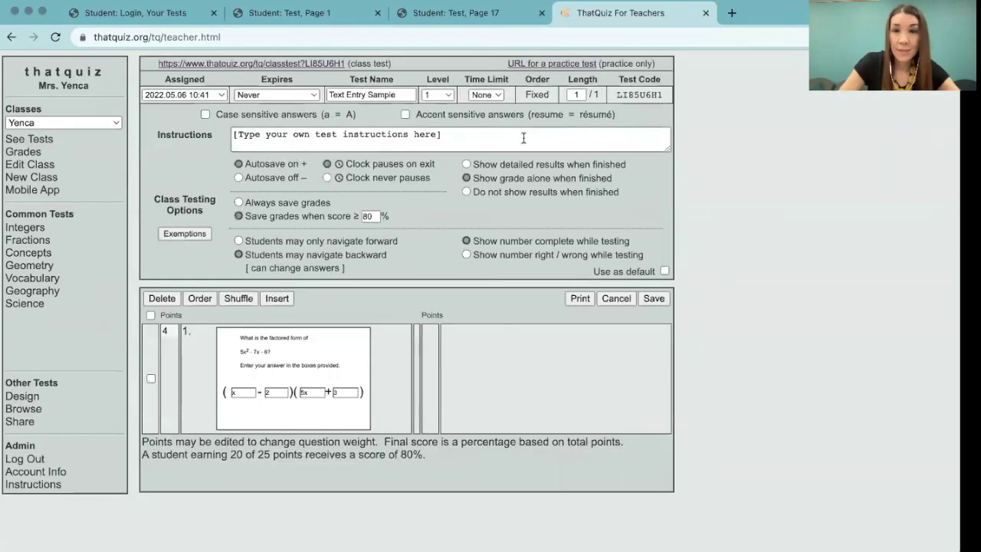
pyautogui.click(534, 67)
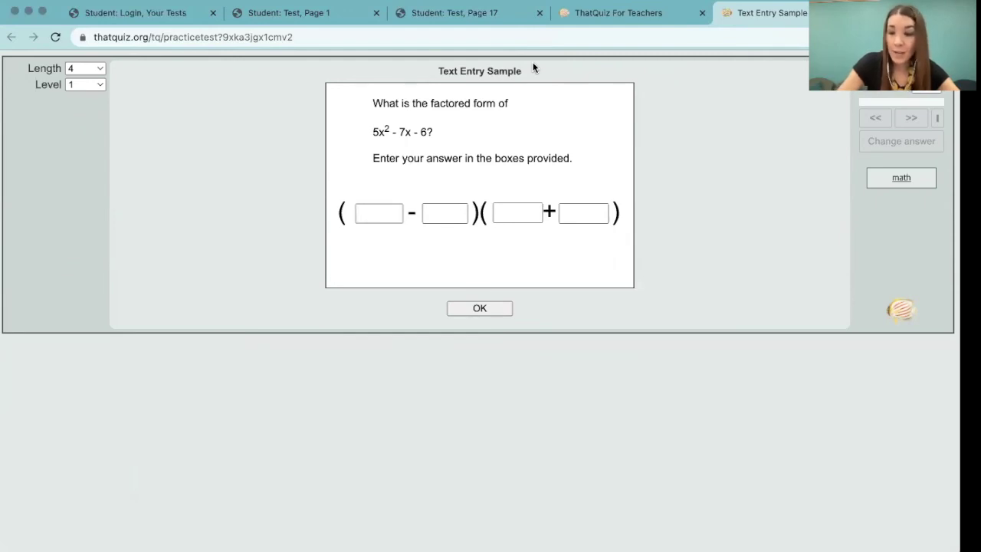
# Answer the practice question with x, 2, 5x and 3 in the four boxes in order, submit it, and finish the test.
pyautogui.write('x')
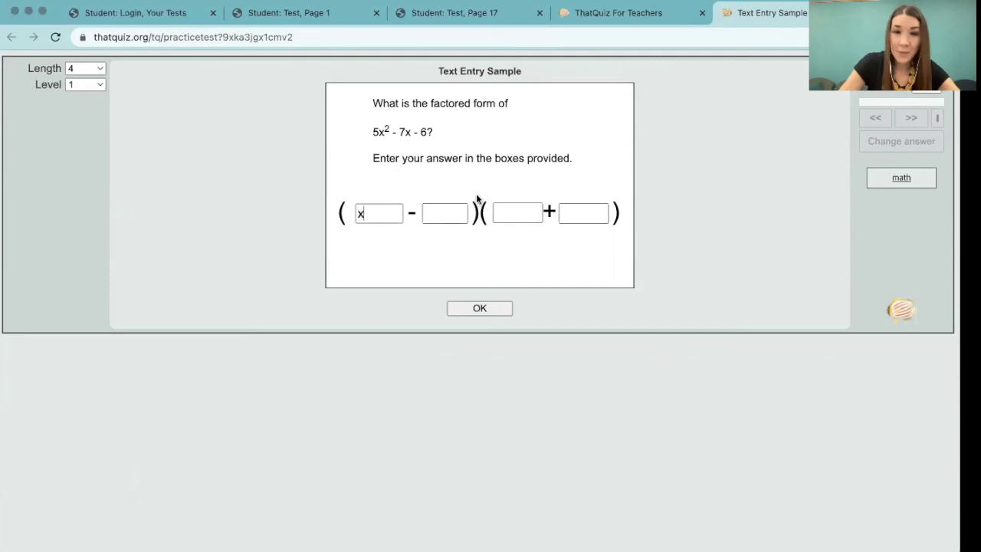
pyautogui.click(450, 213)
pyautogui.write('2')
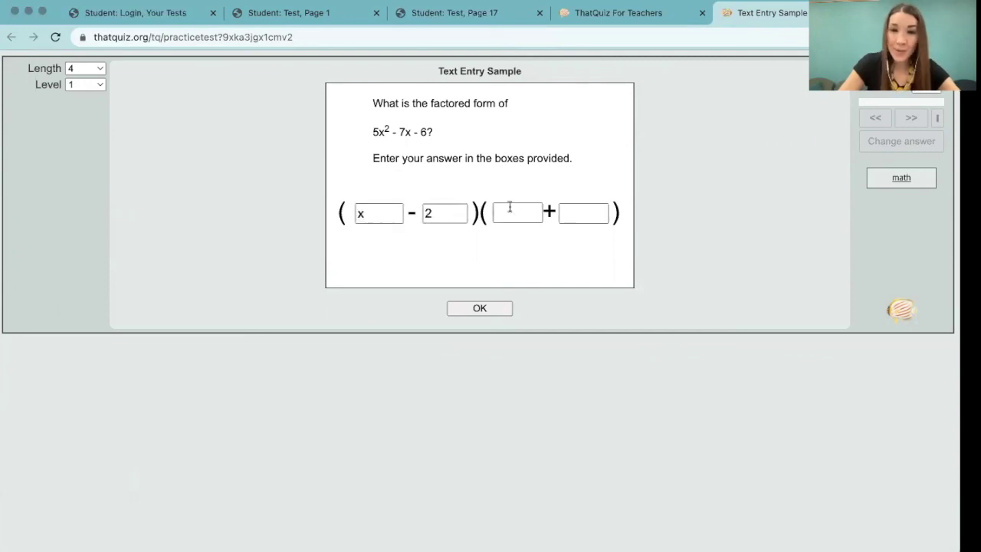
pyautogui.click(508, 209)
pyautogui.write('5x')
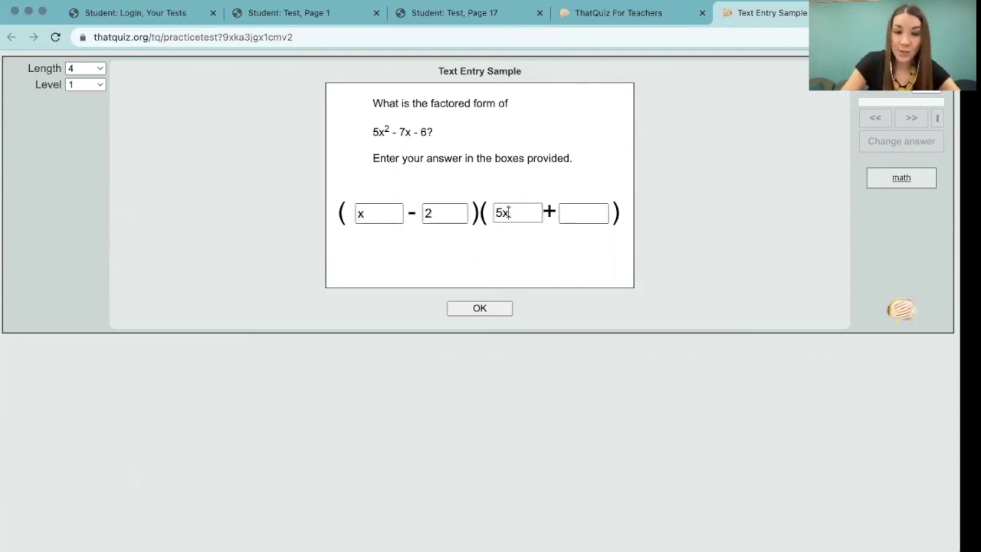
pyautogui.click(592, 211)
pyautogui.write('3')
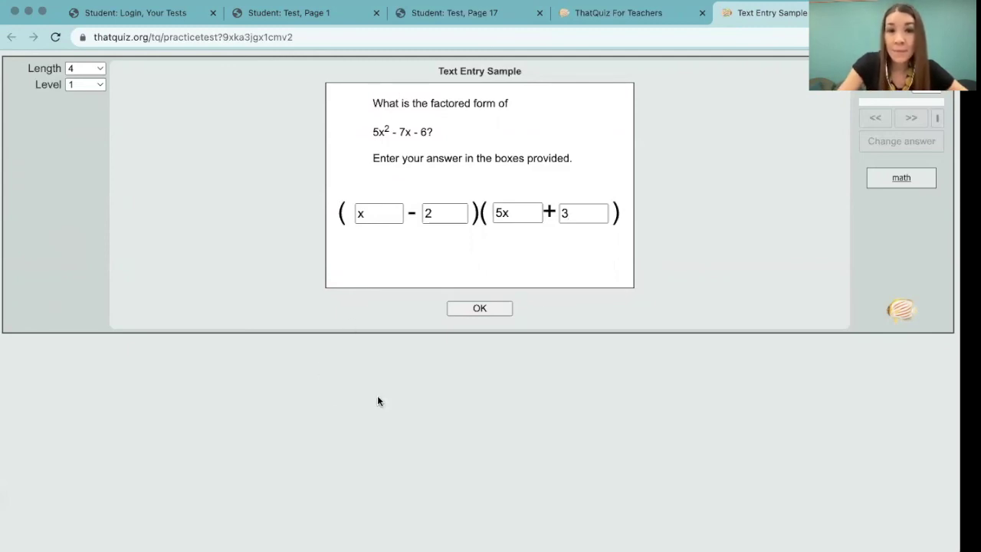
pyautogui.click(487, 307)
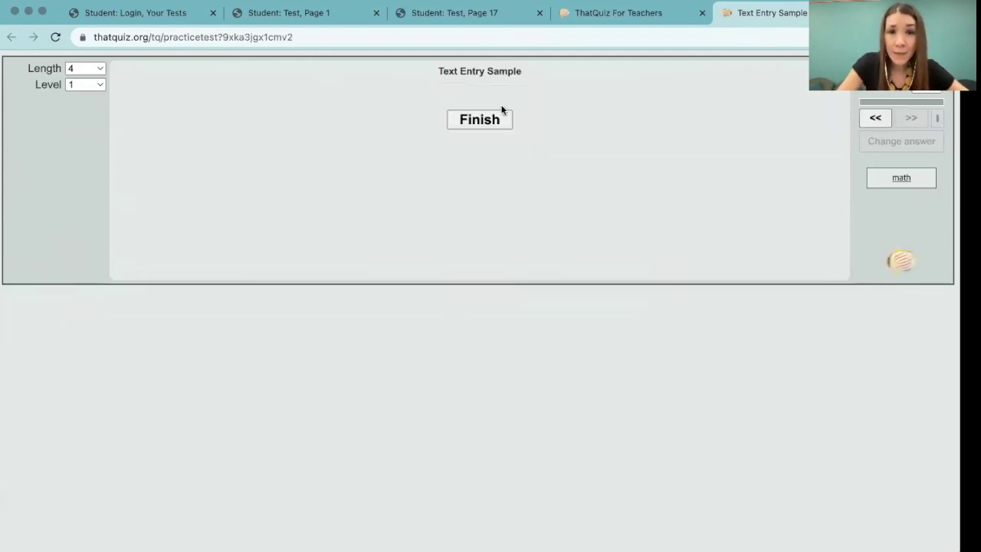
pyautogui.click(494, 121)
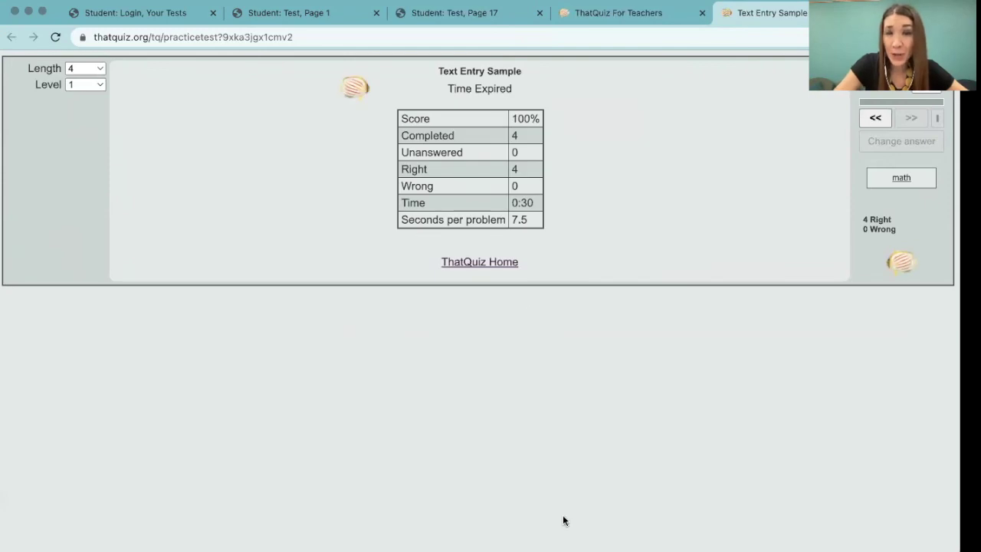